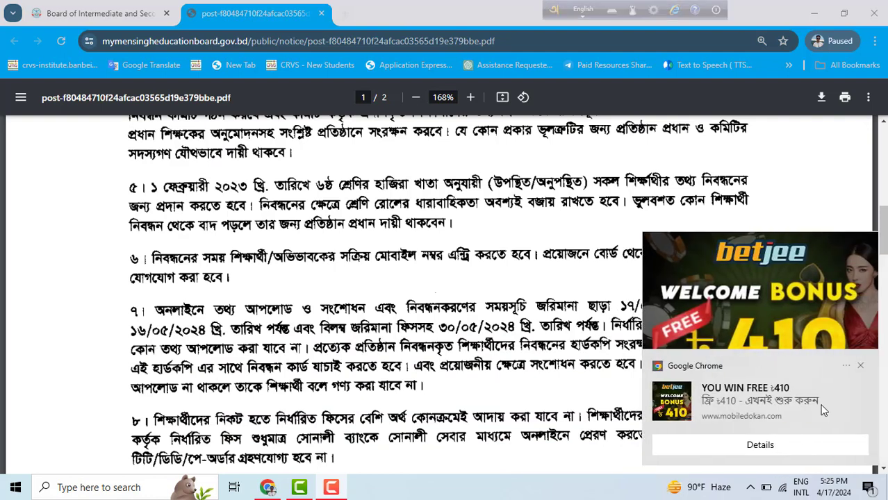
# Step: Dismiss the advertising notification and read the notice's registration dates, class six fee table and rules on both pages
pyautogui.click(860, 375)
pyautogui.click(860, 371)
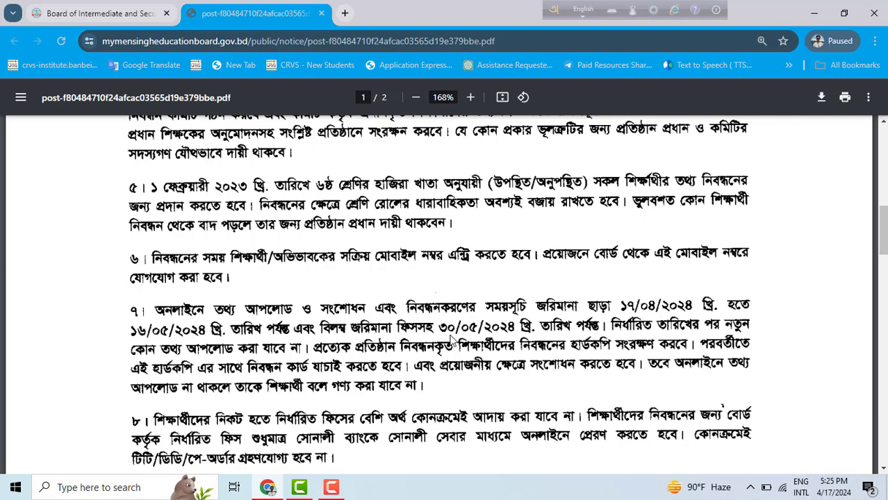
pyautogui.scroll(-2, 459, 336)
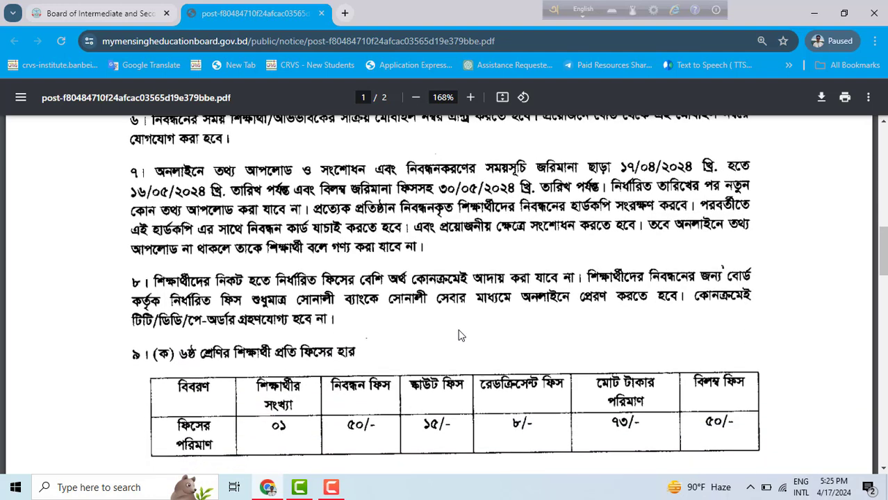
pyautogui.scroll(-1, 459, 336)
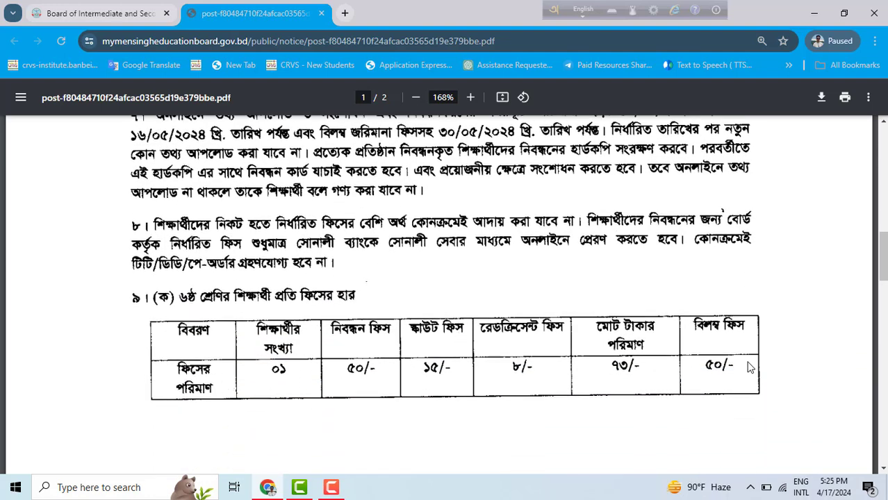
pyautogui.scroll(-8, 500, 355)
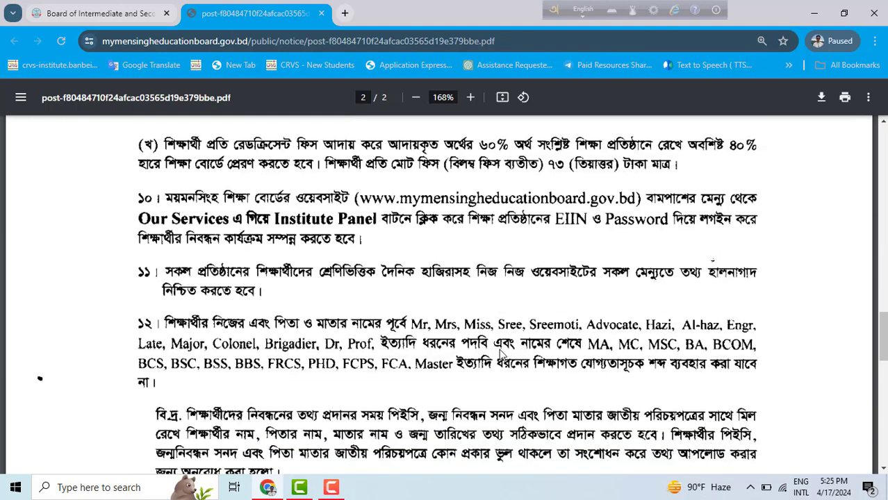
pyautogui.scroll(-3, 496, 351)
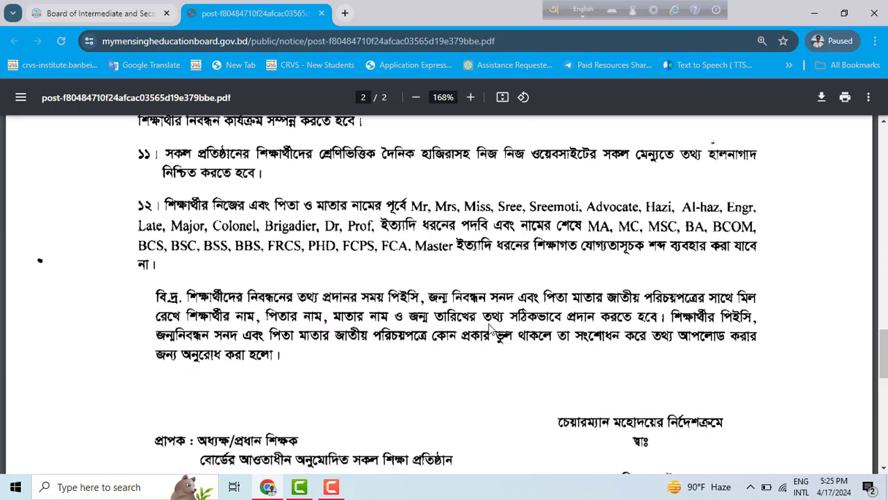
pyautogui.scroll(-1, 345, 274)
pyautogui.scroll(5, 378, 315)
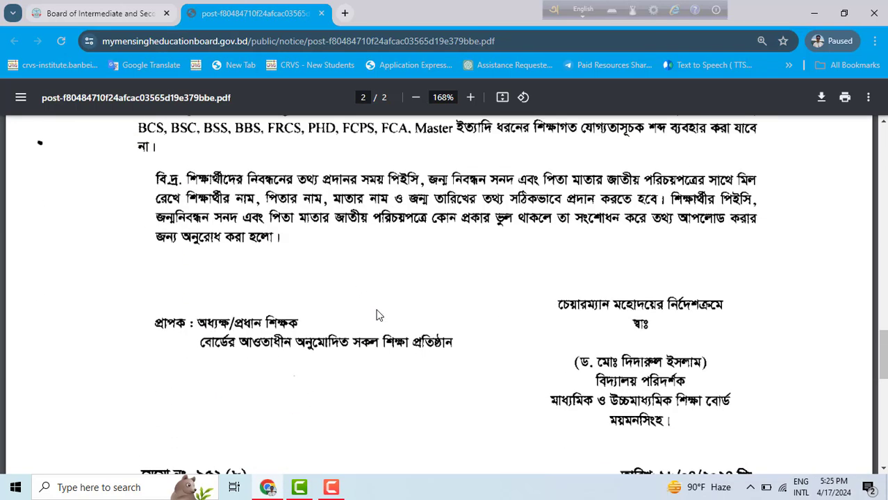
pyautogui.scroll(10, 377, 315)
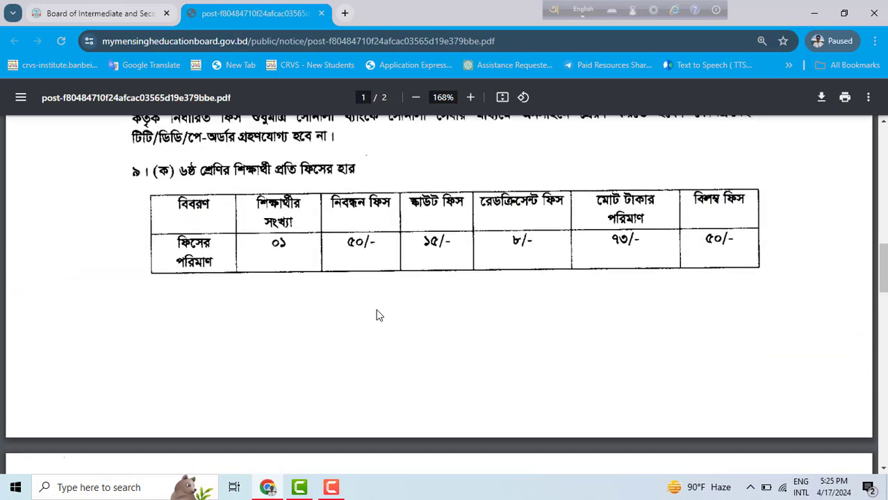
pyautogui.scroll(8, 377, 315)
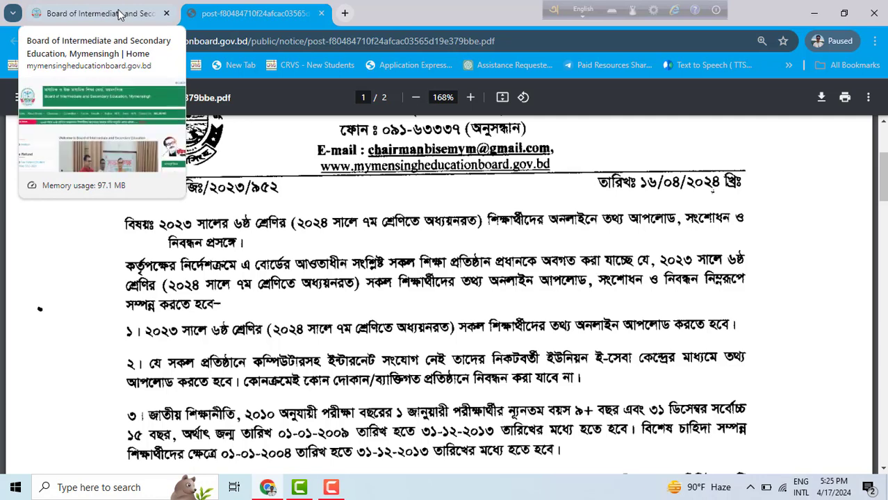
# Step: Return to the education board's home page, open the Institute Panel service and log in with the institute's pre-filled credentials
pyautogui.click(119, 14)
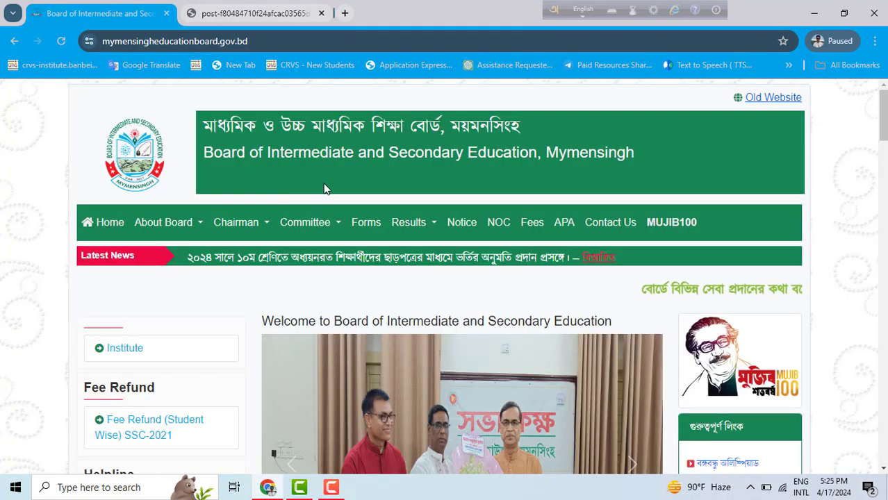
pyautogui.scroll(-1, 195, 280)
pyautogui.scroll(-10, 180, 283)
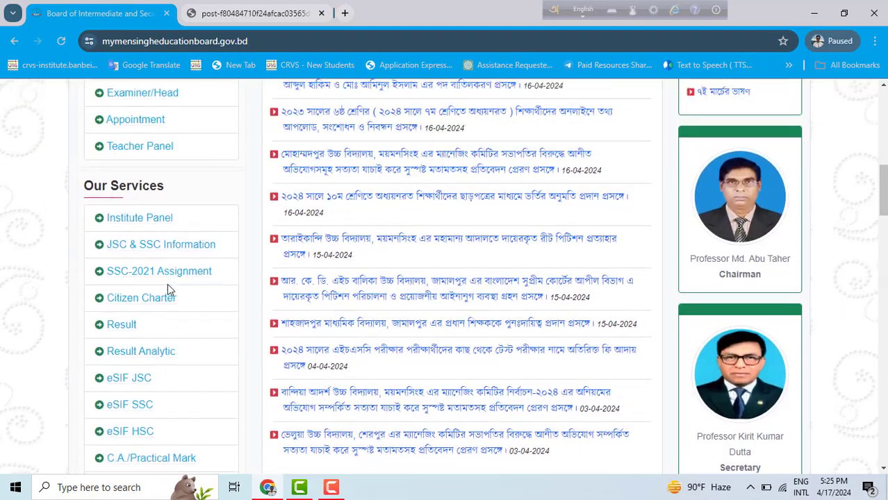
pyautogui.click(130, 220)
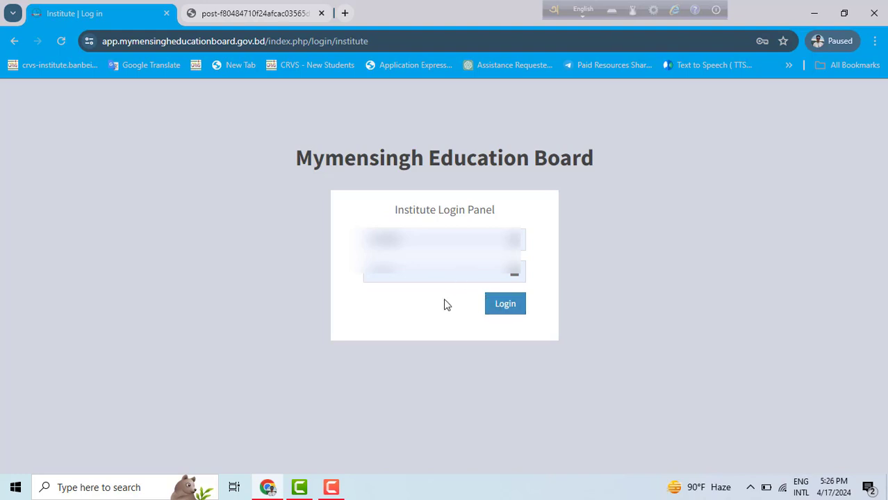
pyautogui.click(505, 307)
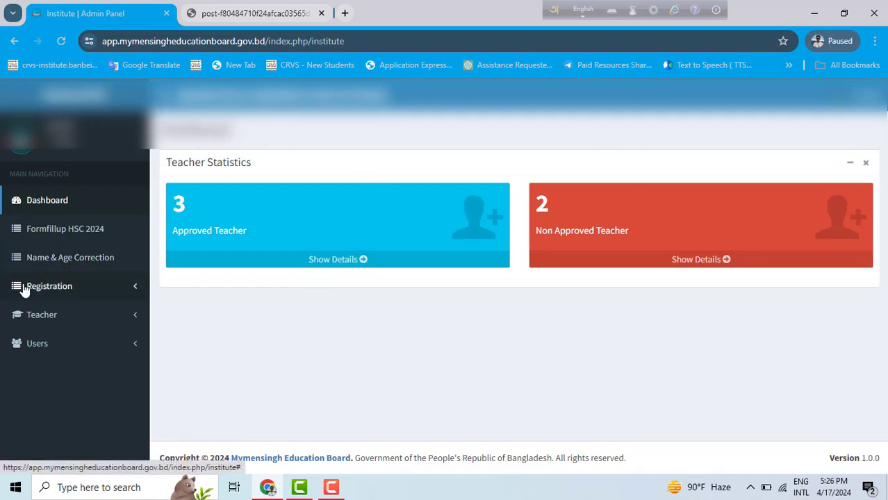
# Step: Open the Six 2023 registration list and start a new student entry
pyautogui.click(56, 291)
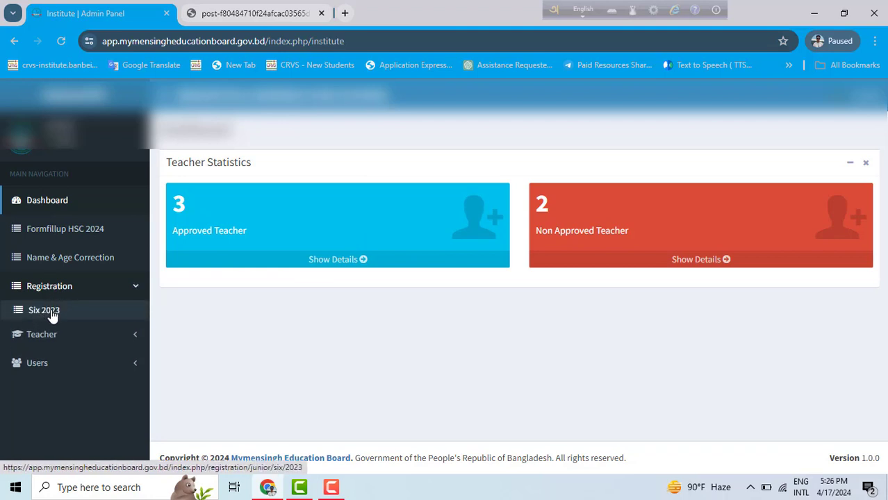
pyautogui.click(53, 316)
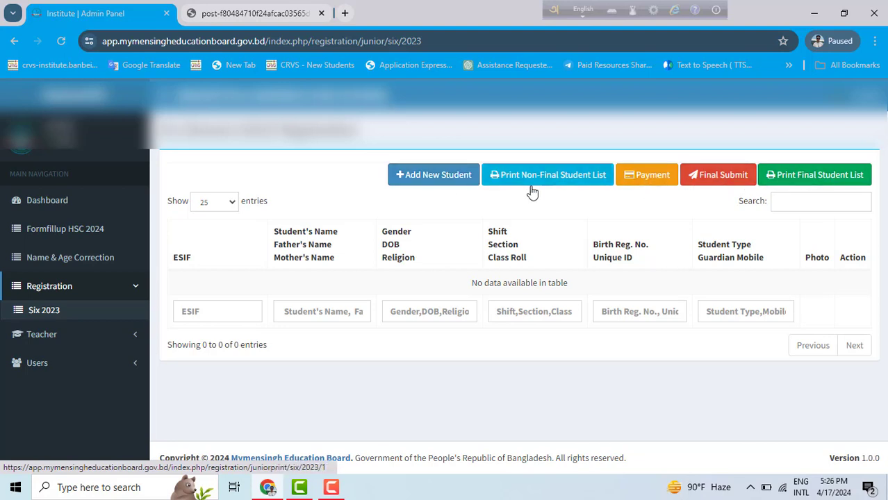
pyautogui.click(452, 178)
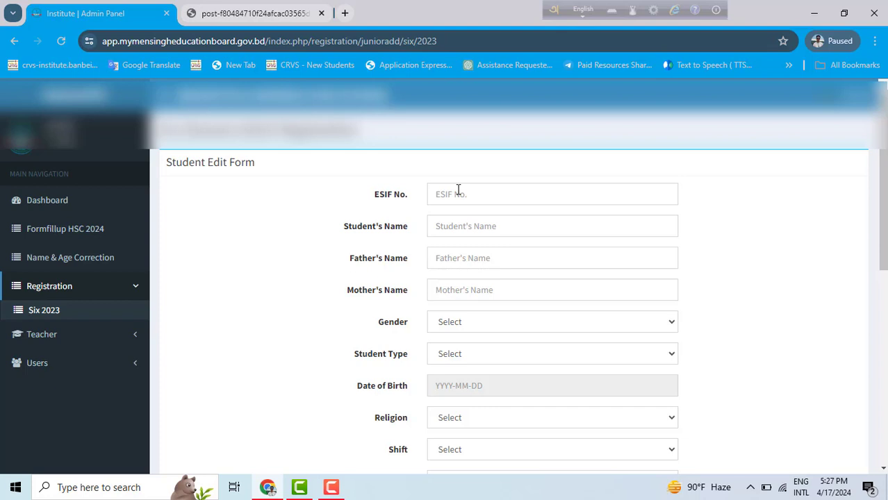
# Step: Examine the ESIF number and student's name fields and the available Gender and Student Type choices, leaving them empty
pyautogui.click(458, 190)
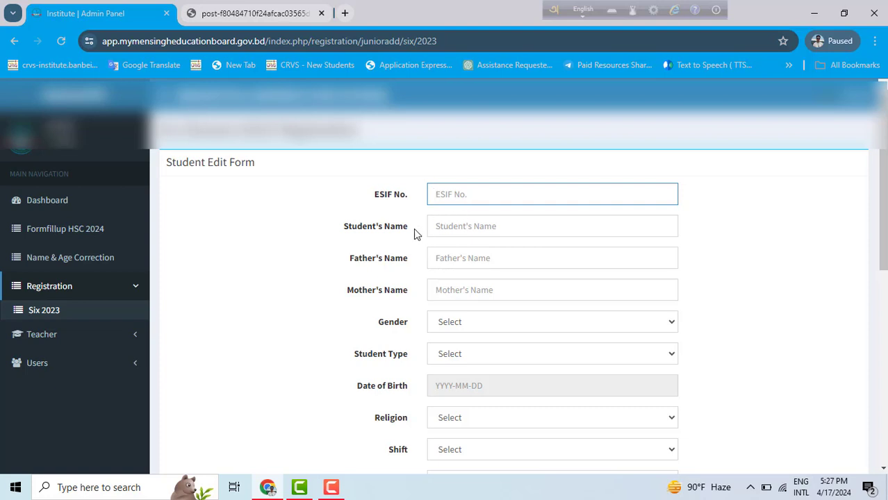
pyautogui.click(463, 221)
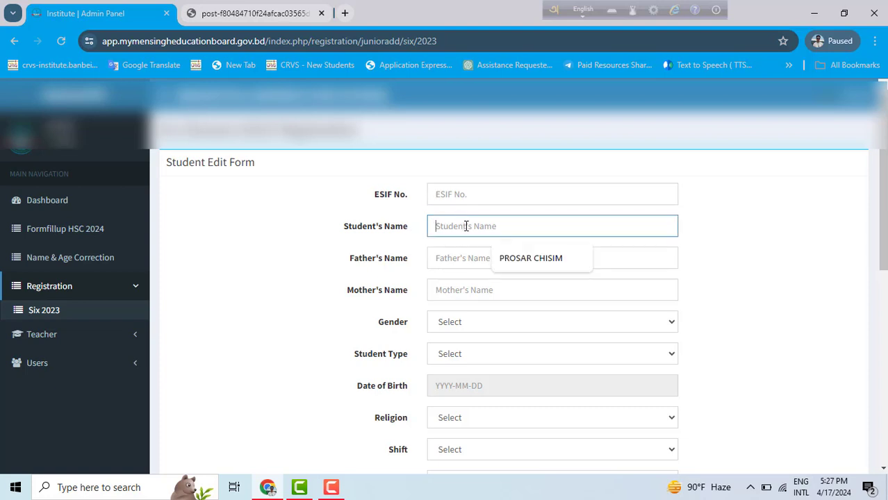
pyautogui.click(322, 241)
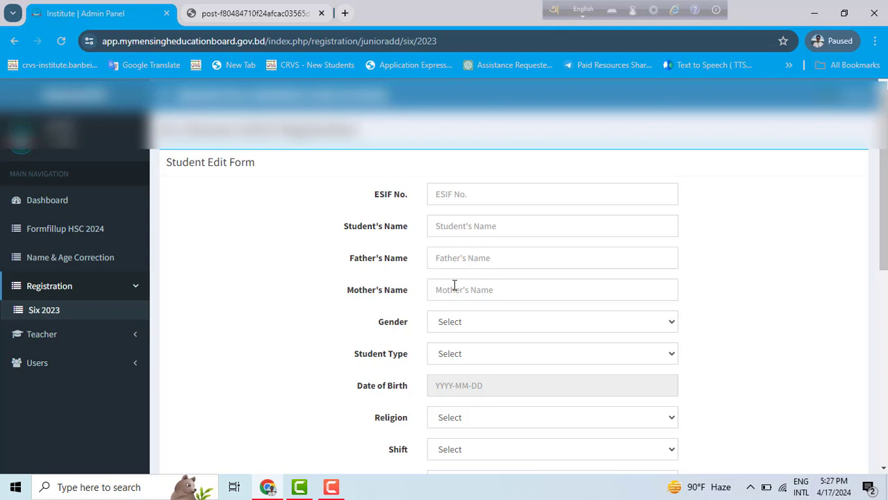
pyautogui.click(462, 322)
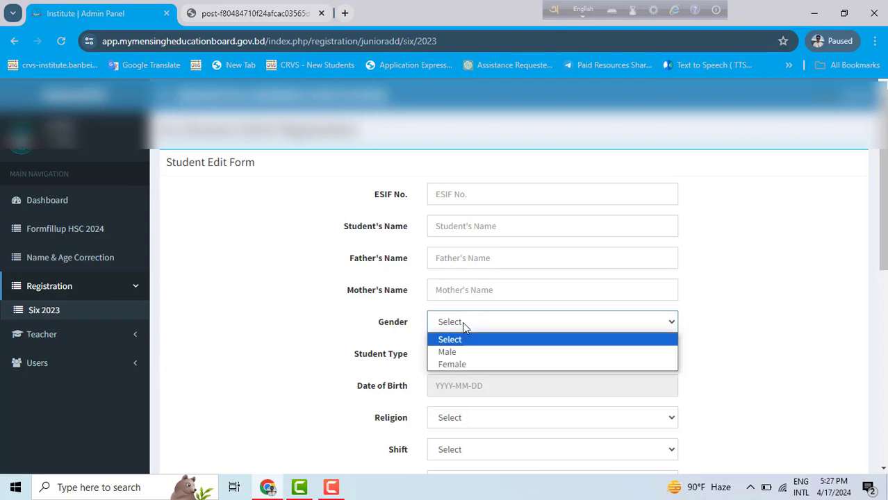
pyautogui.click(462, 321)
pyautogui.scroll(-1, 489, 319)
pyautogui.click(474, 290)
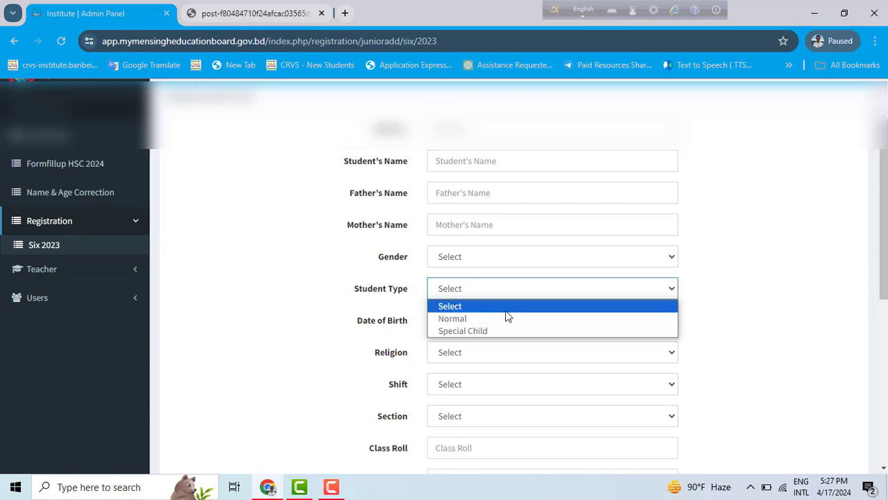
pyautogui.click(704, 293)
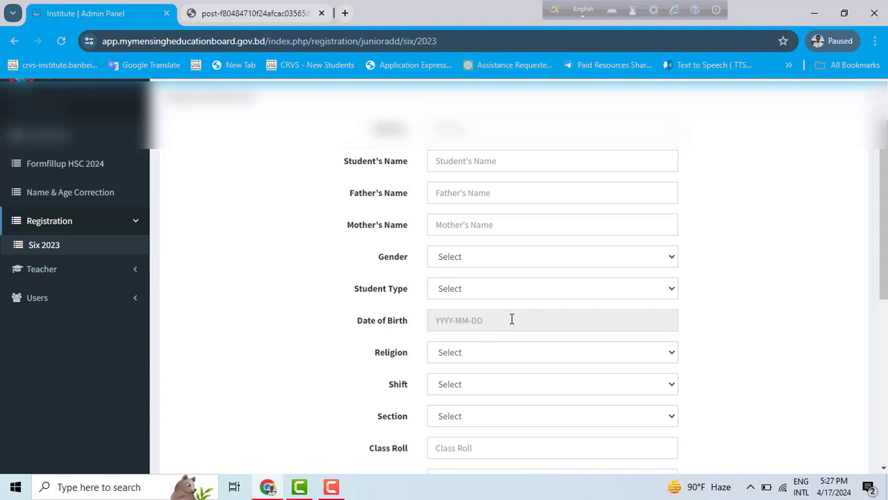
# Step: Examine the available choices for Religion, Shift and Section in the student form without selecting any
pyautogui.scroll(-1, 512, 319)
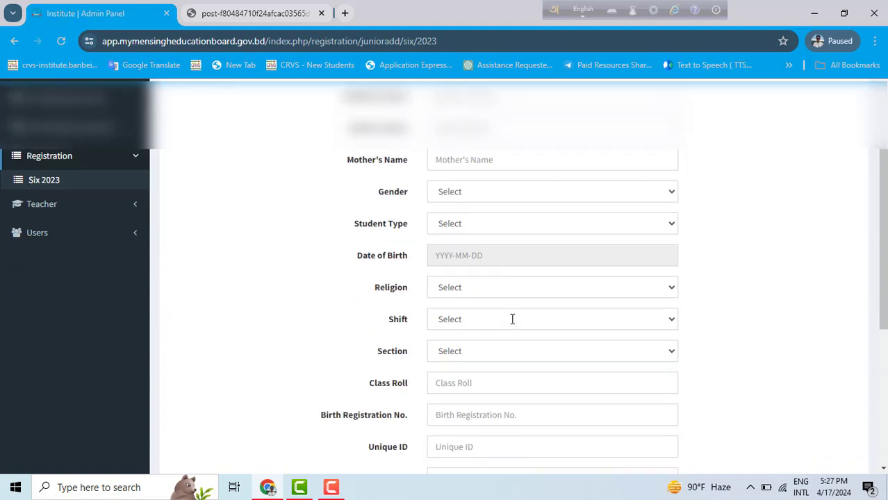
pyautogui.click(508, 288)
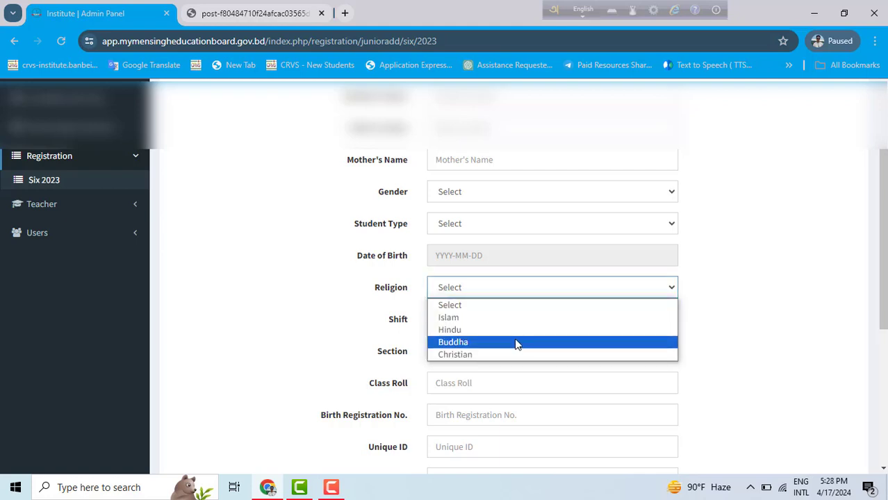
pyautogui.click(731, 276)
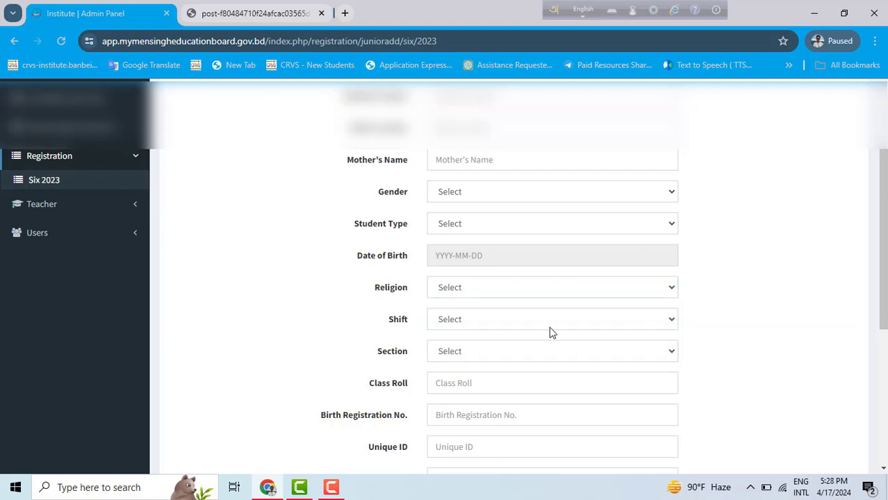
pyautogui.click(529, 324)
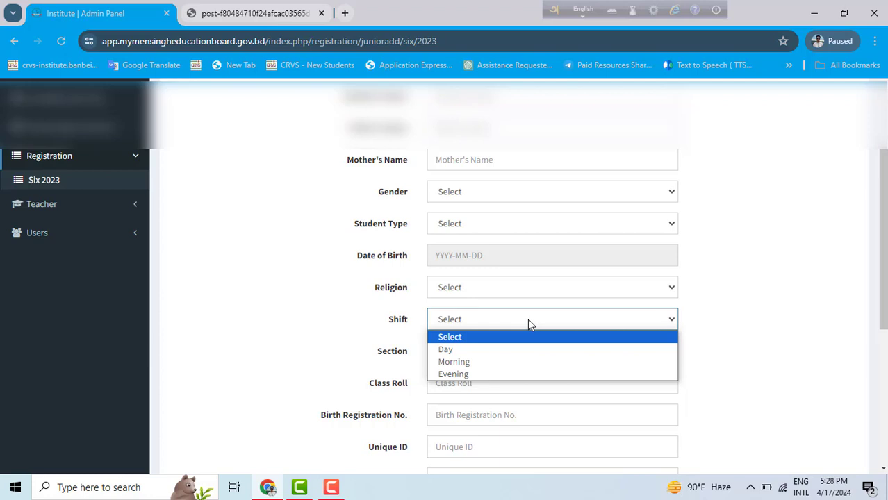
pyautogui.click(767, 320)
pyautogui.scroll(-1, 521, 341)
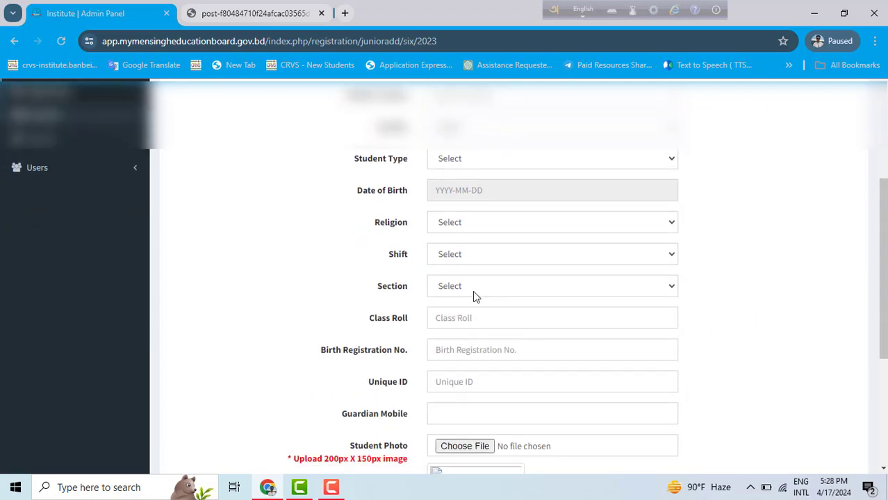
pyautogui.click(473, 291)
pyautogui.click(473, 290)
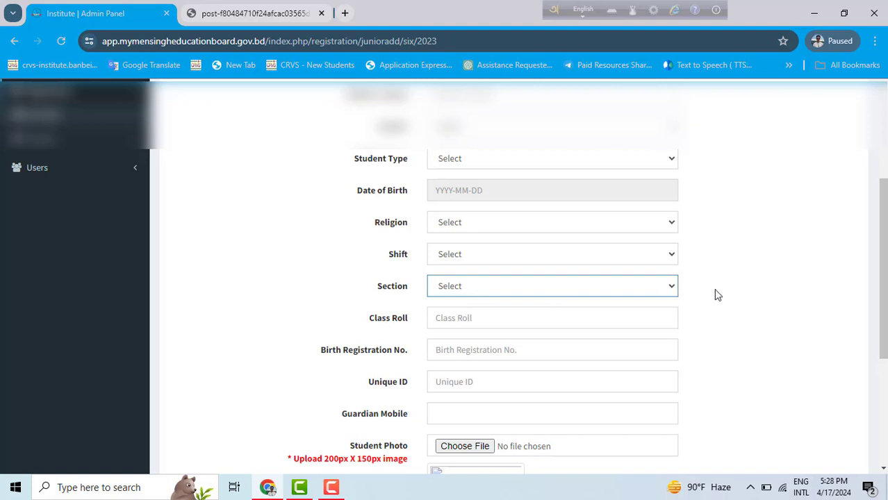
pyautogui.scroll(-1, 500, 311)
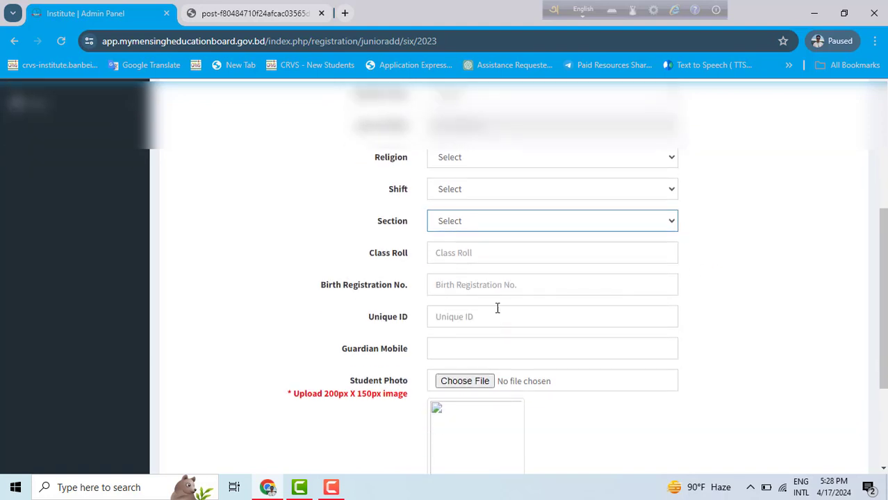
# Step: Examine the class roll, unique ID and guardian mobile fields without filling them, and dismiss the advertising notification
pyautogui.click(465, 255)
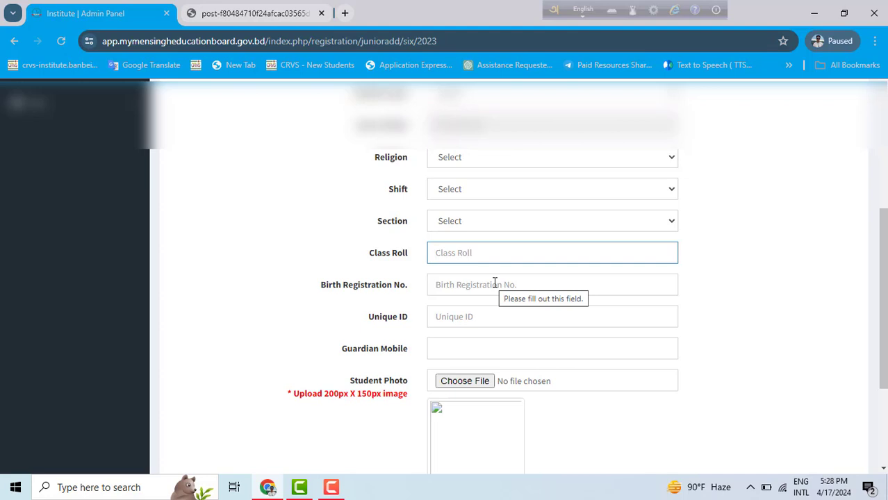
pyautogui.click(479, 317)
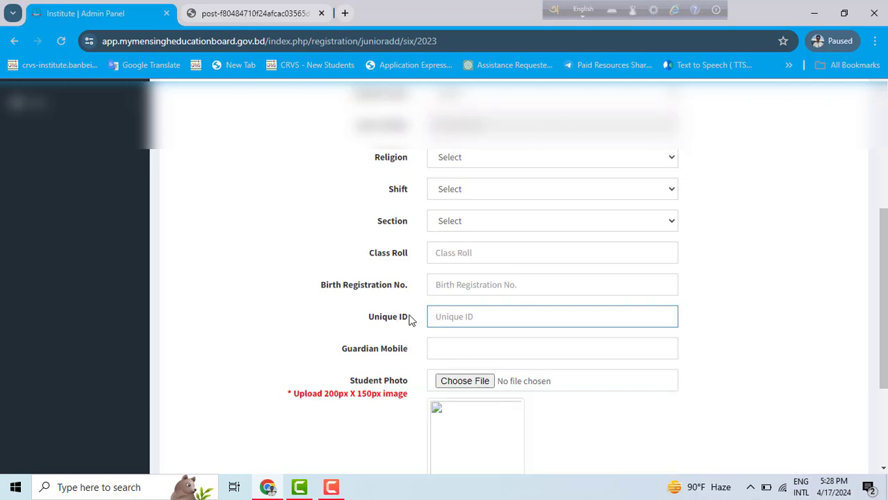
pyautogui.click(448, 349)
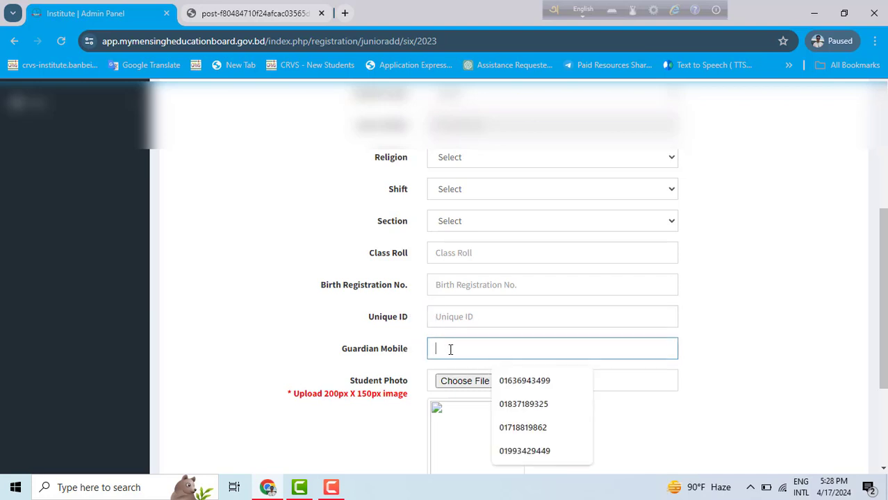
pyautogui.click(374, 332)
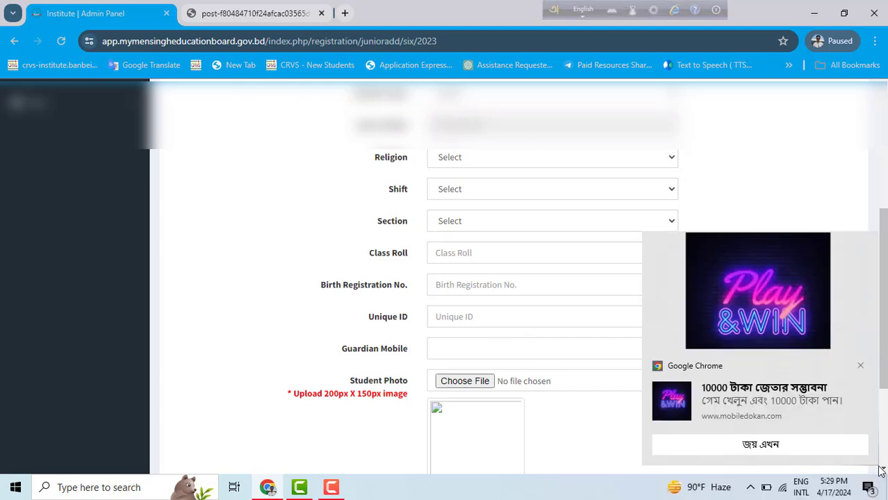
pyautogui.click(859, 366)
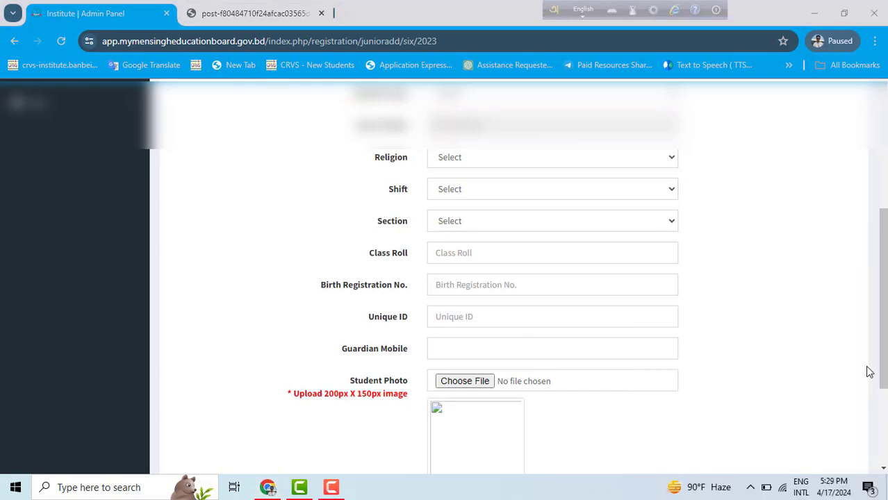
# Step: Examine the student photo upload requirement and the form's submission options, and review the remaining fields back up to the beginning
pyautogui.scroll(-1, 461, 347)
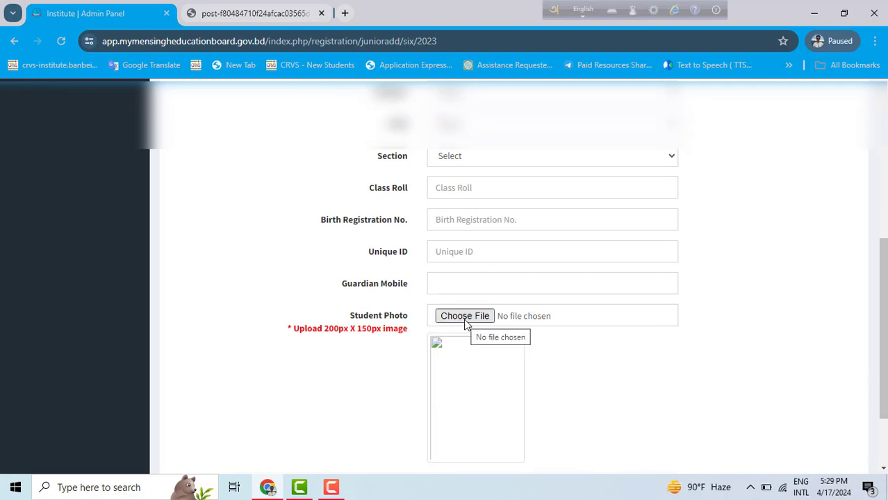
pyautogui.scroll(-2, 468, 333)
pyautogui.scroll(1, 469, 324)
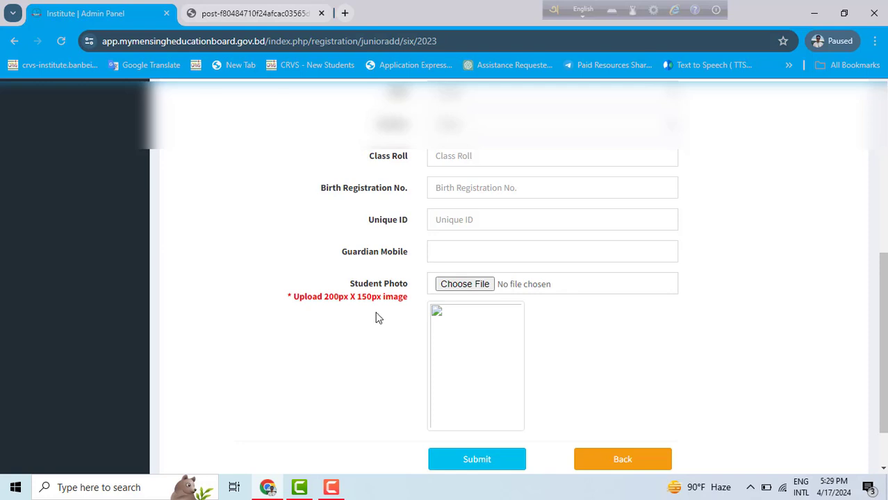
pyautogui.scroll(-1, 386, 345)
pyautogui.scroll(1, 386, 345)
pyautogui.scroll(4, 440, 332)
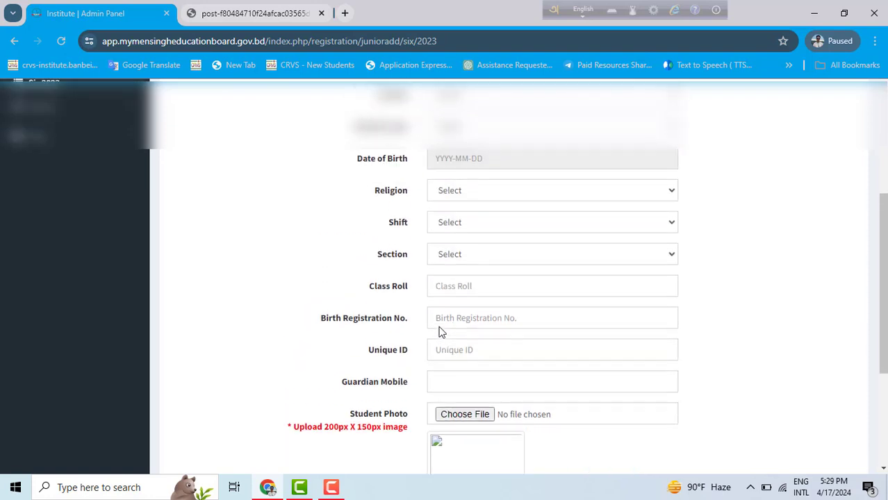
pyautogui.scroll(1, 433, 295)
pyautogui.scroll(-6, 510, 321)
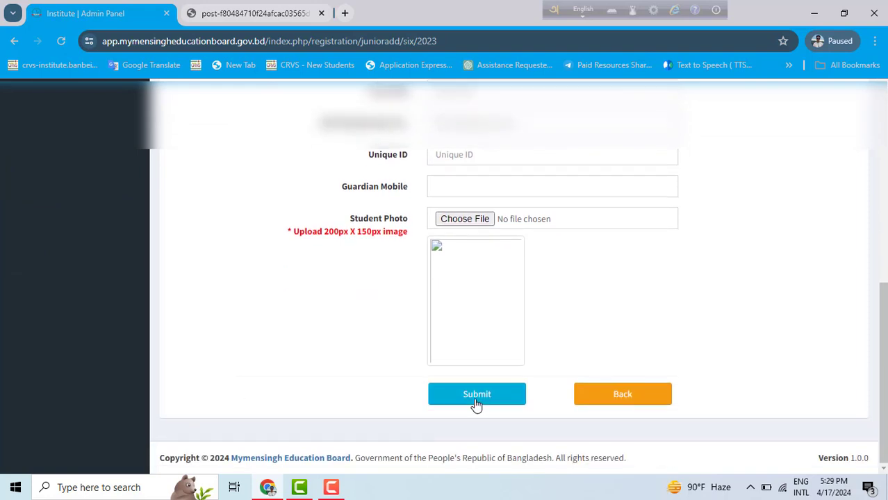
pyautogui.scroll(3, 559, 313)
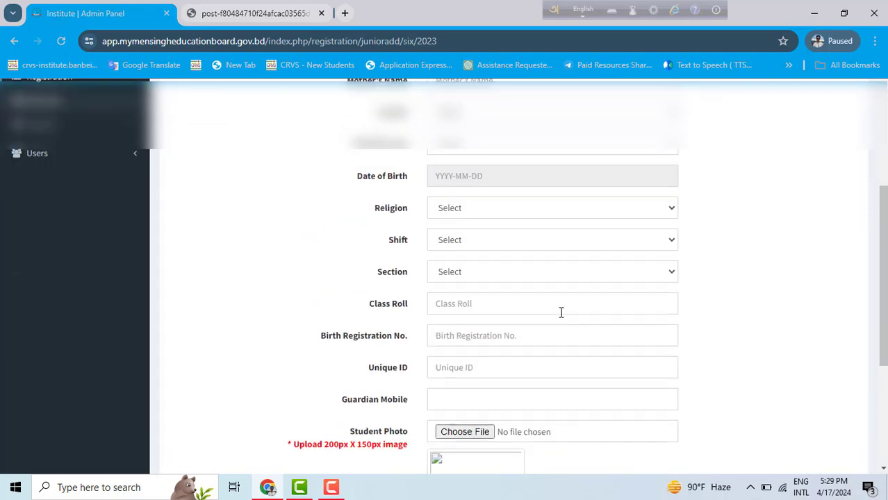
pyautogui.scroll(3, 561, 313)
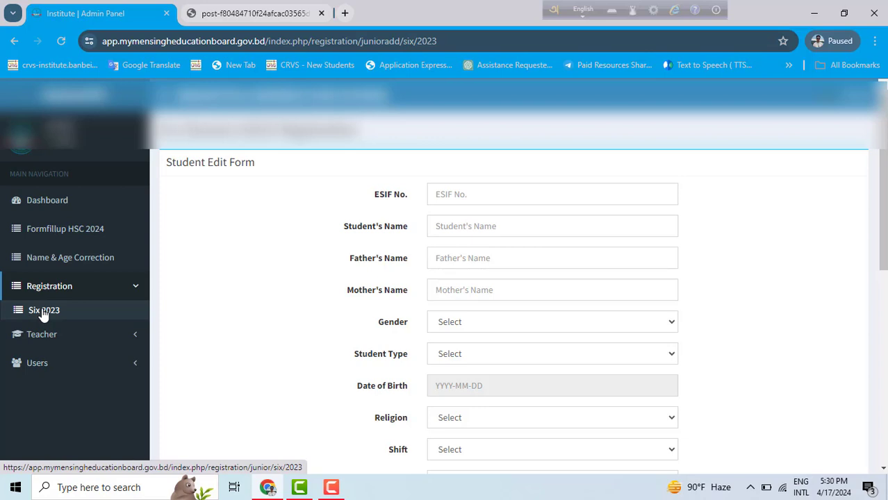
# Step: Switch the keyboard's typing language from English to Bangla
pyautogui.press('F12')
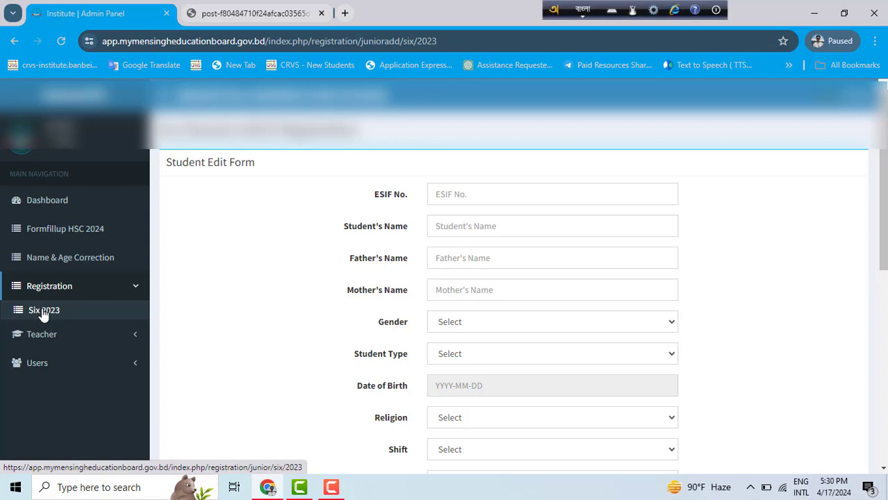